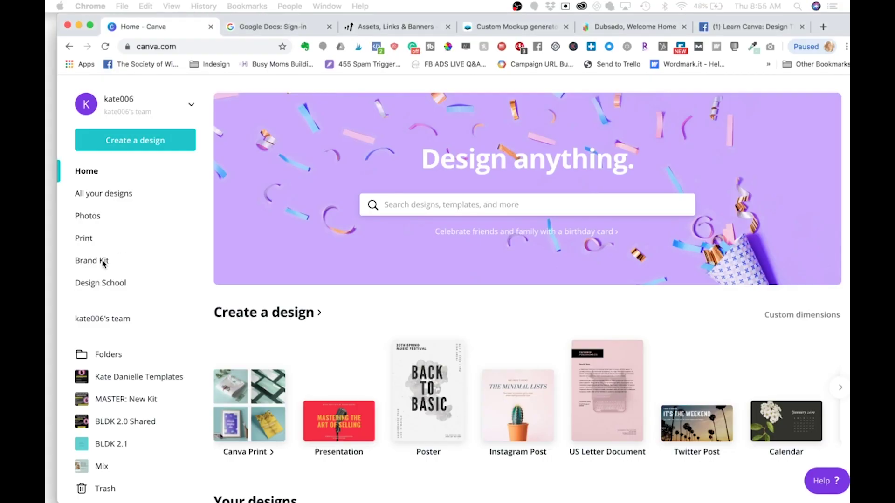
click(88, 260)
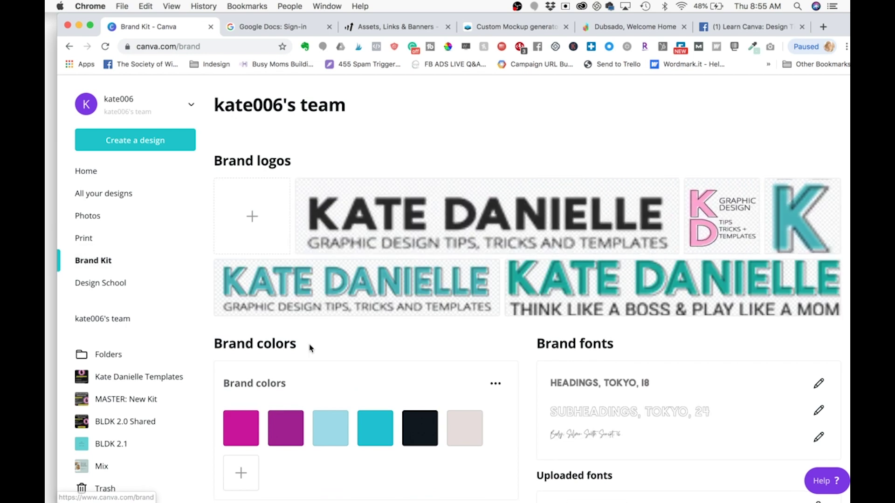
scroll(309, 345, down, 5)
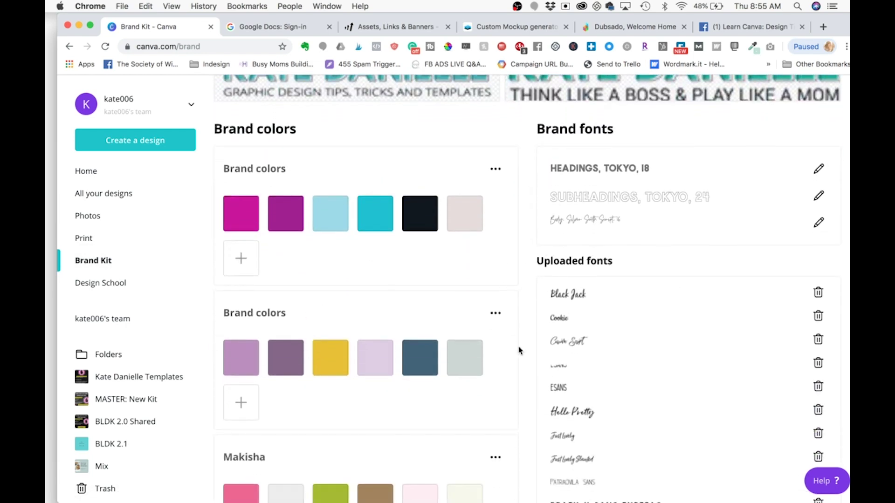
scroll(524, 278, down, 4)
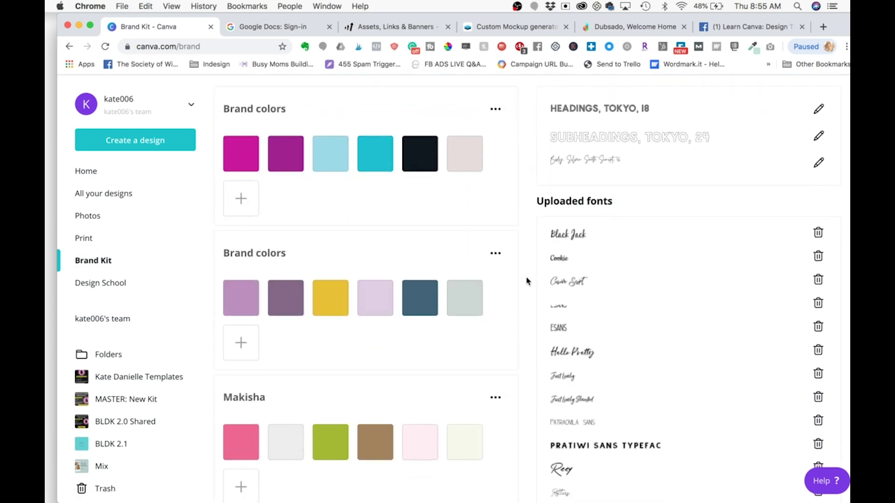
scroll(524, 278, up, 6)
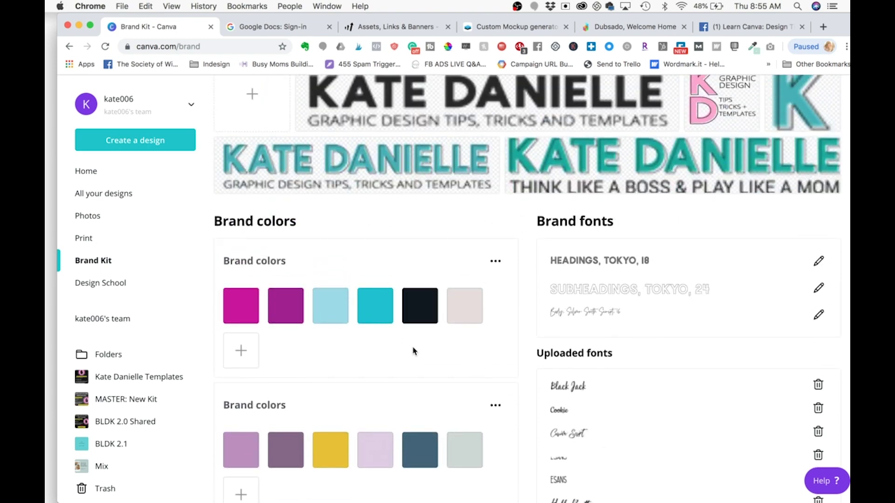
scroll(440, 306, down, 10)
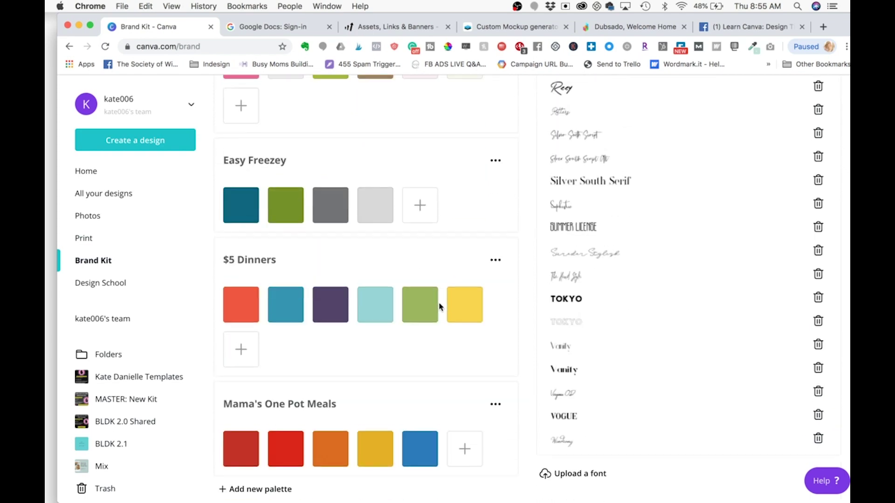
scroll(440, 307, up, 10)
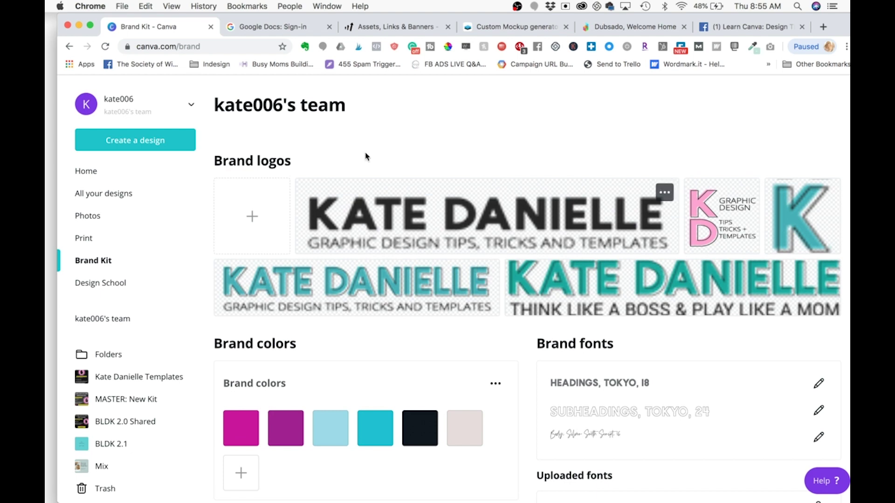
click(99, 177)
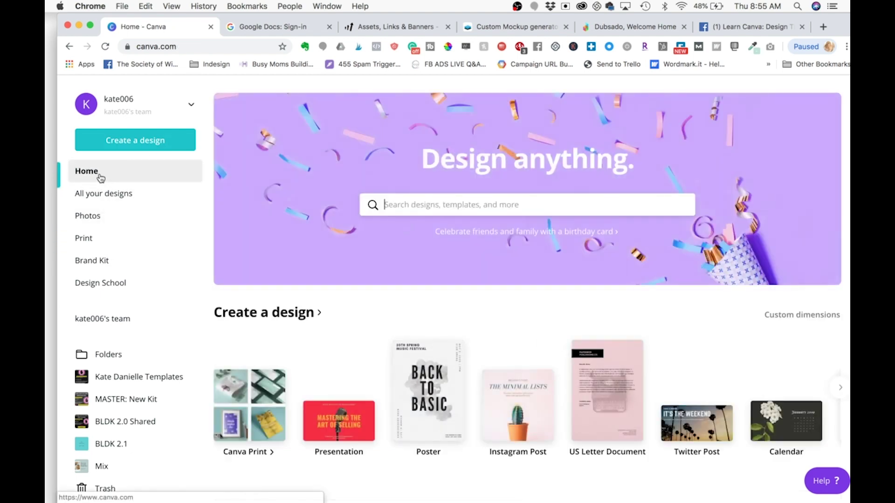
- Create a blank Instagram Post with a 'Your paragraph text' box and bring up the font list
click(472, 405)
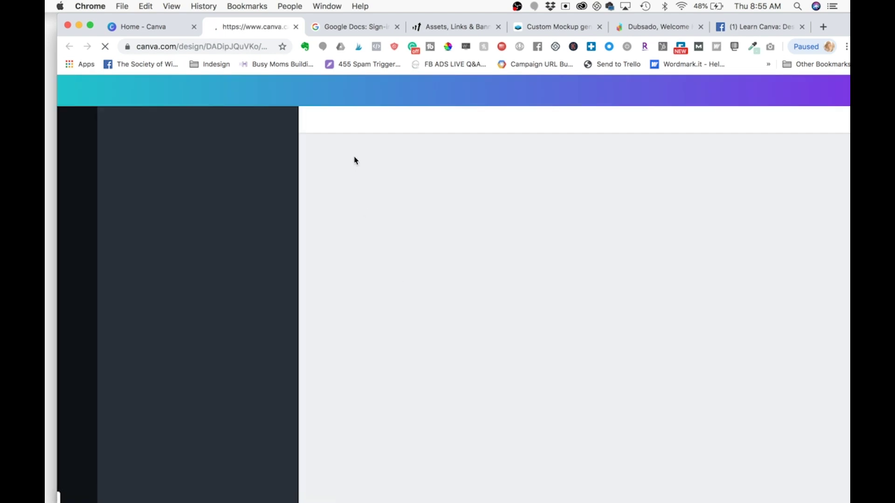
click(311, 122)
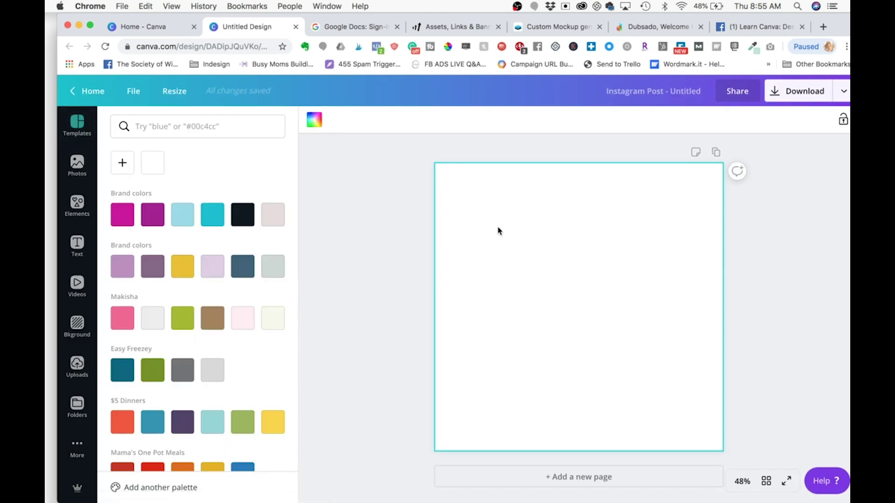
key(t)
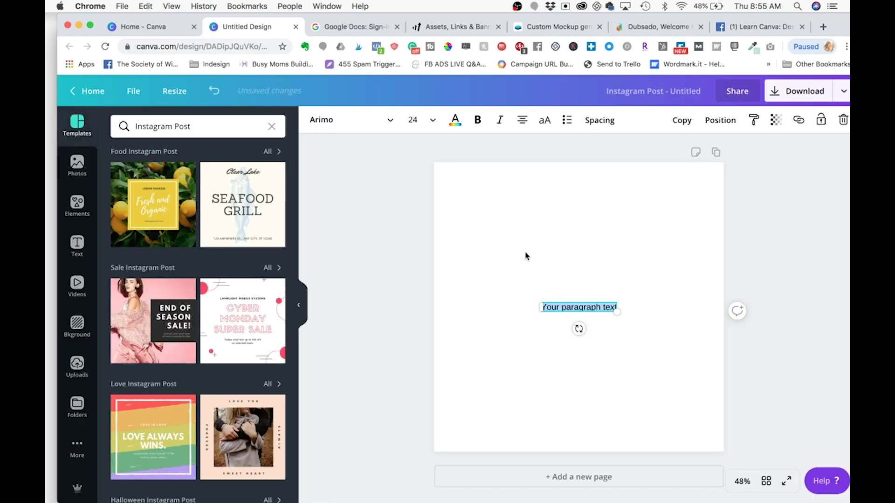
click(392, 123)
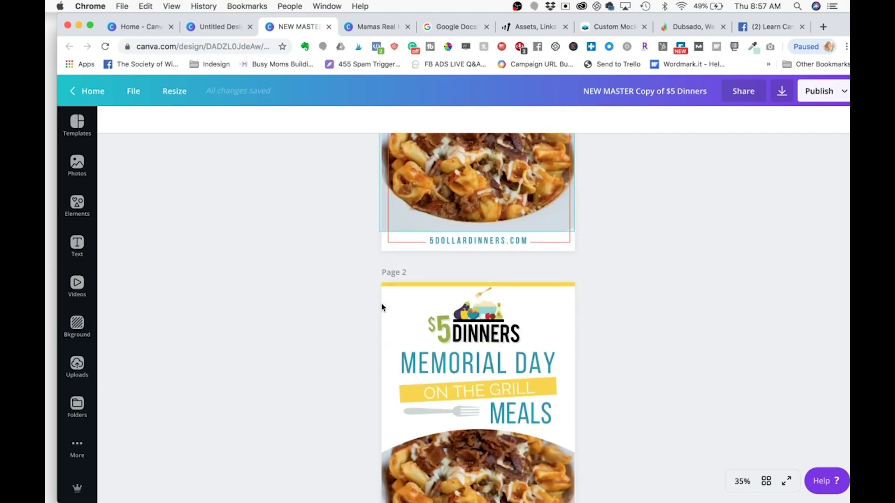
- Scroll through the pages of the multi-page $5 Dinners design
scroll(381, 307, down, 8)
scroll(381, 307, down, 15)
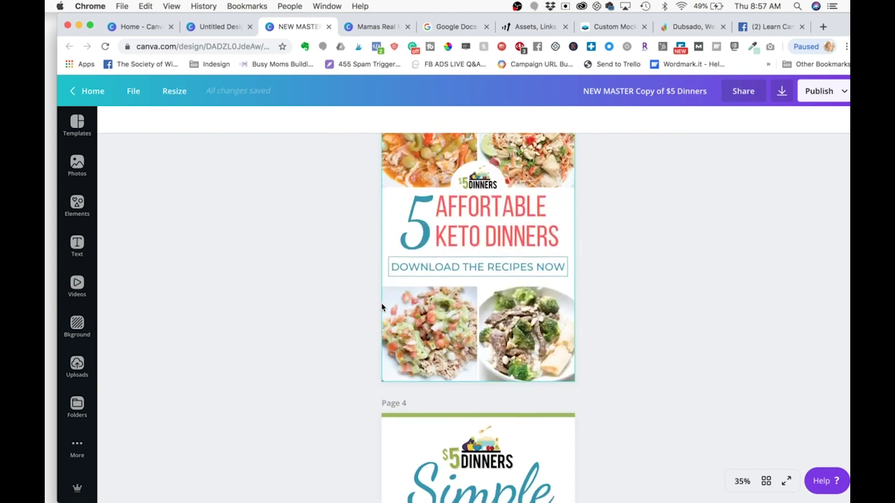
scroll(382, 307, down, 8)
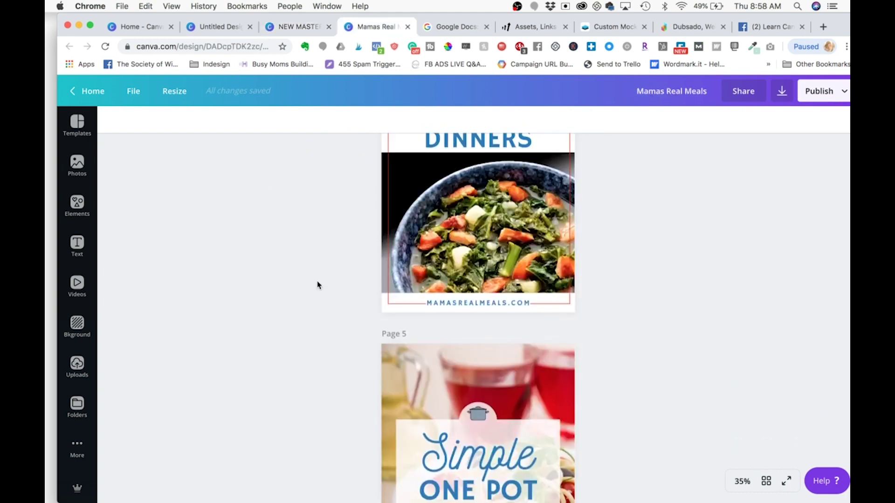
scroll(316, 284, down, 5)
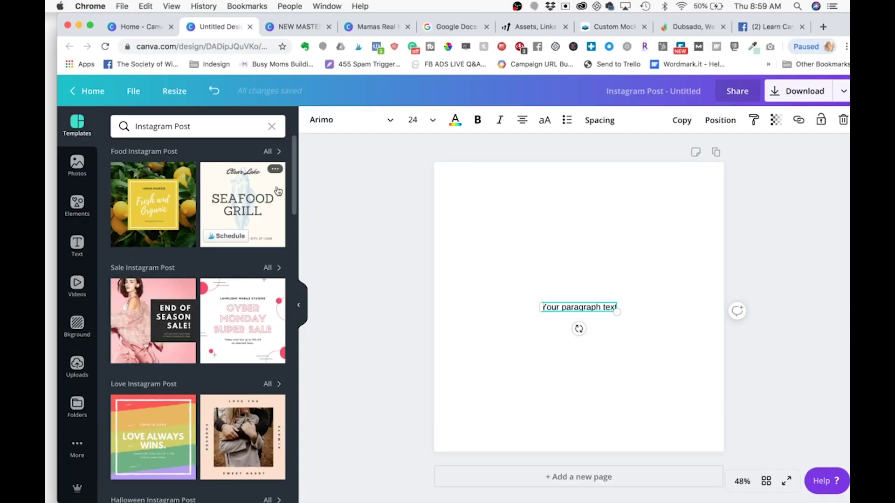
- Apply the End of Season Sale template to the post and bring up the Resize options
click(145, 316)
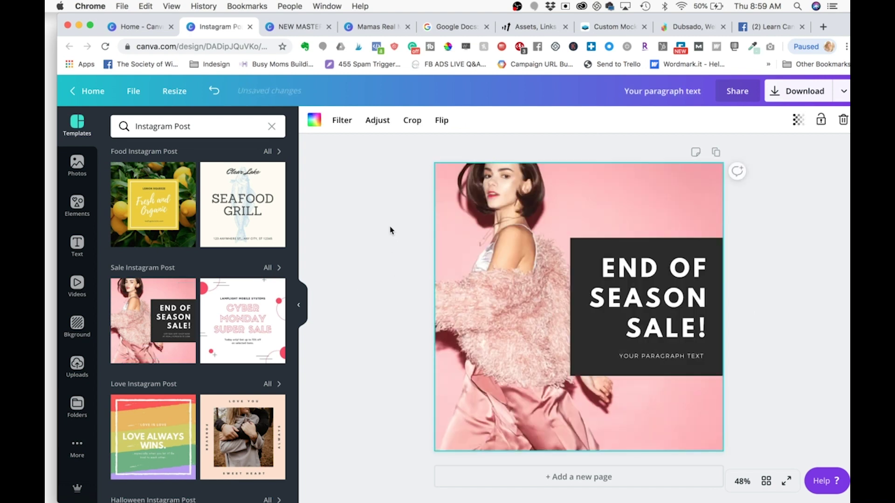
click(183, 94)
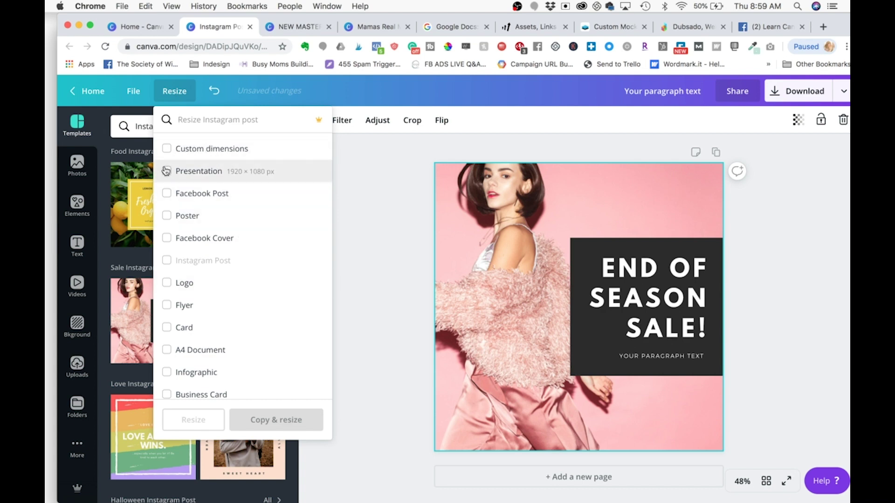
- Select Facebook Post and, through a size search for 'Pin', Pinterest Graphic as resize targets
click(167, 194)
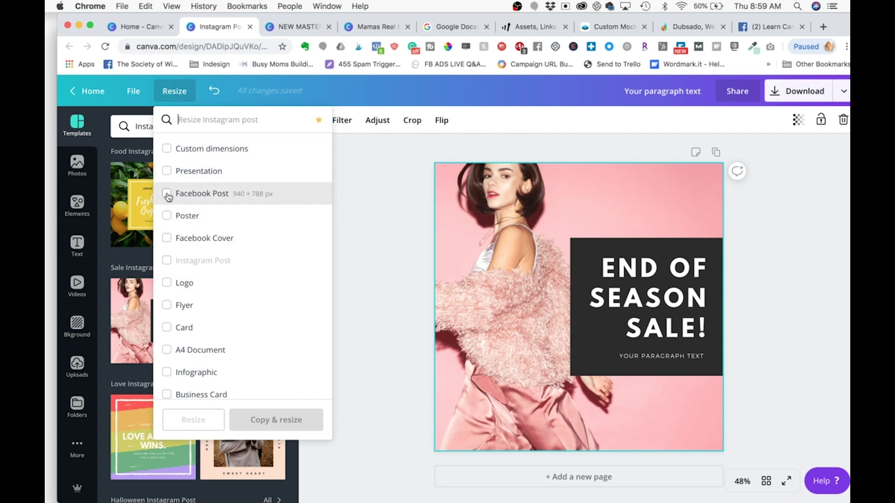
click(200, 122)
text(ins)
key(BackSpace)
key(BackSpace)
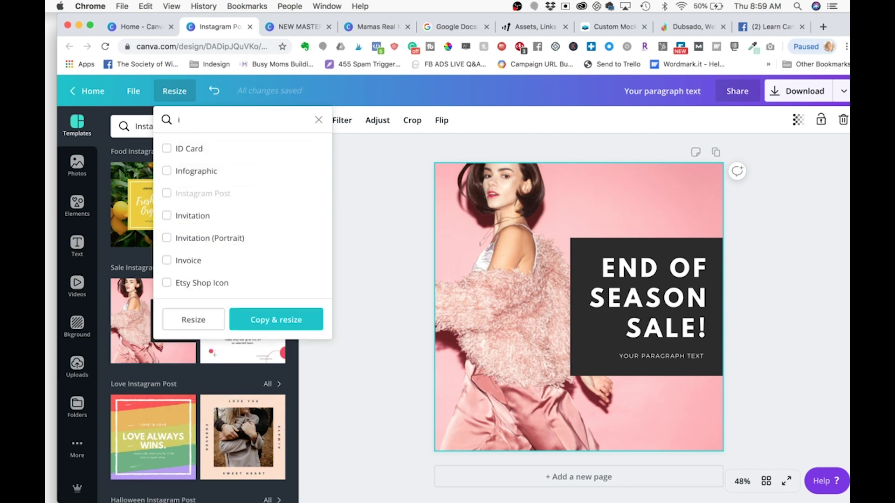
text(co)
key(BackSpace)
key(BackSpace)
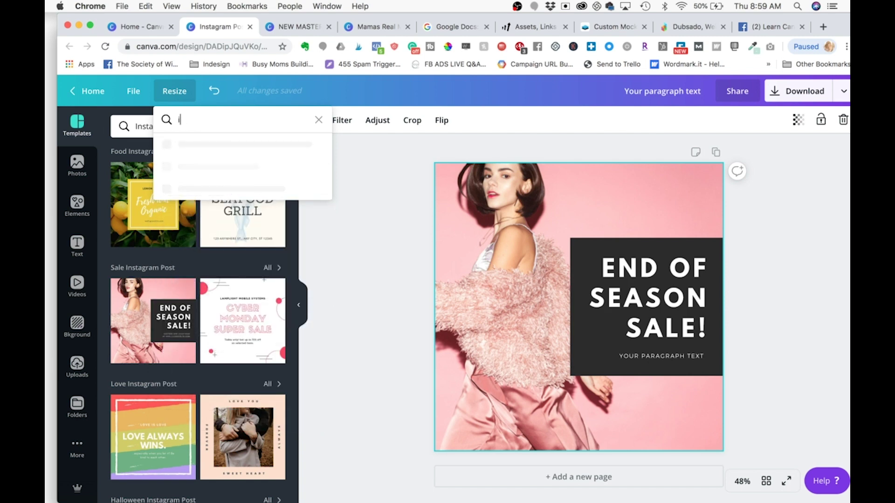
key(BackSpace)
text(Pin)
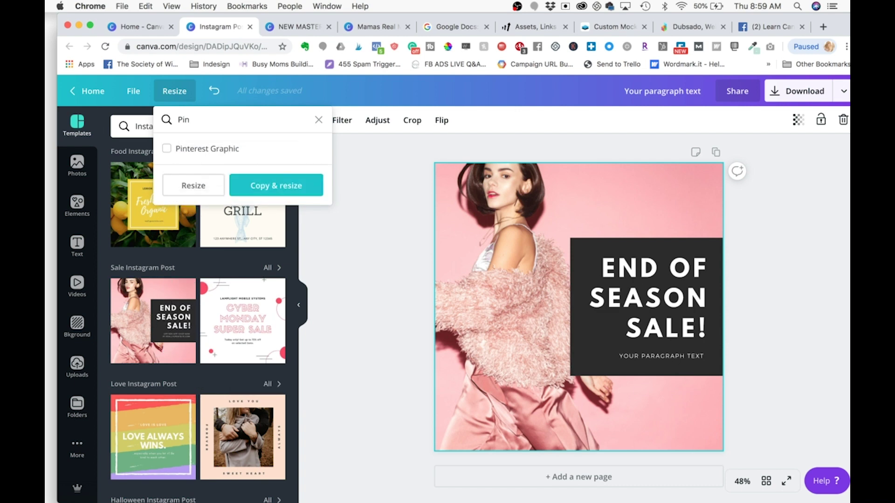
click(199, 149)
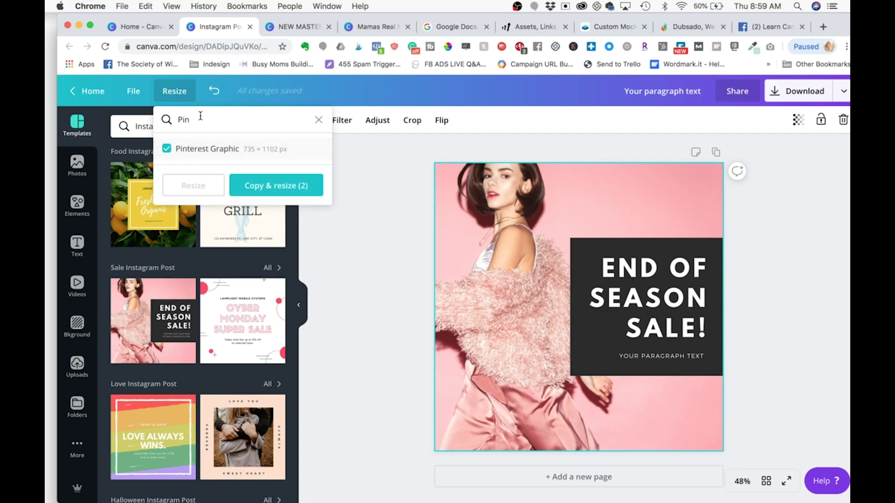
- Add Flyer, create the four resized copies, and view the Pinterest Graphic copy
click(318, 122)
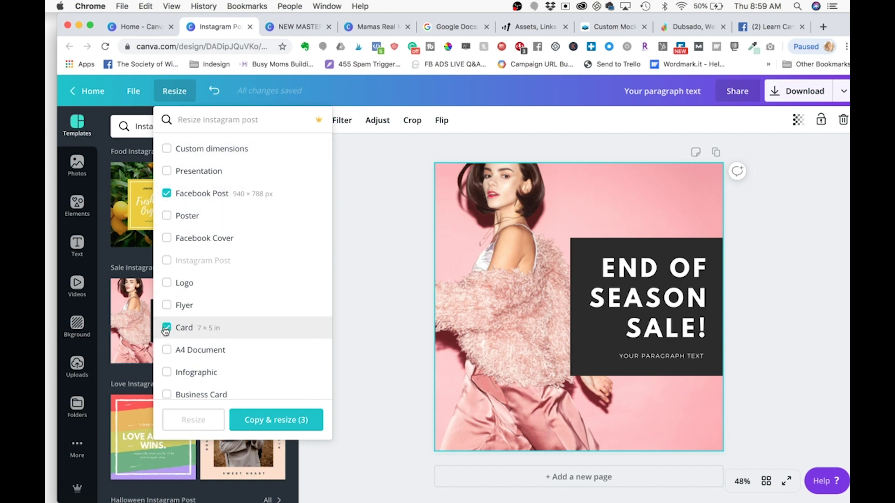
click(167, 306)
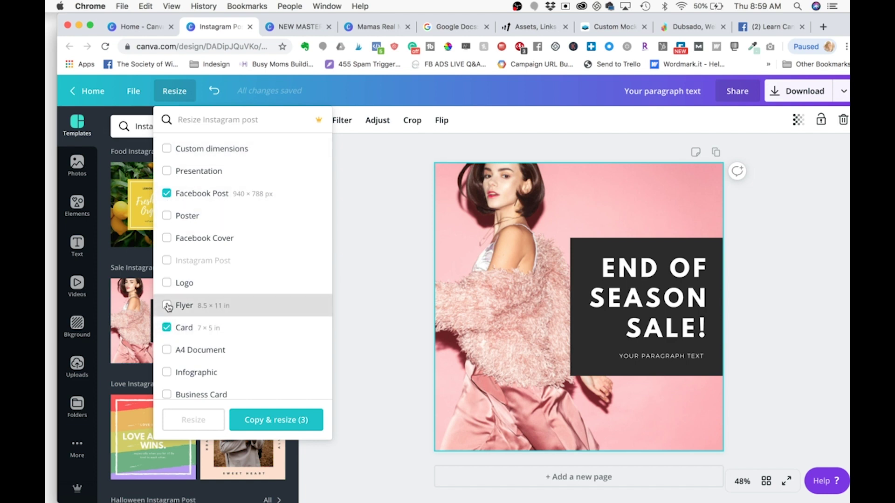
click(295, 420)
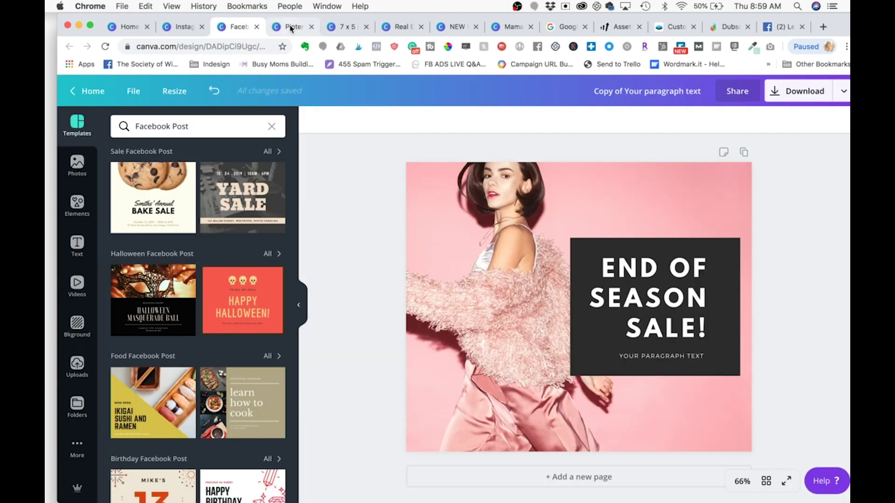
click(296, 27)
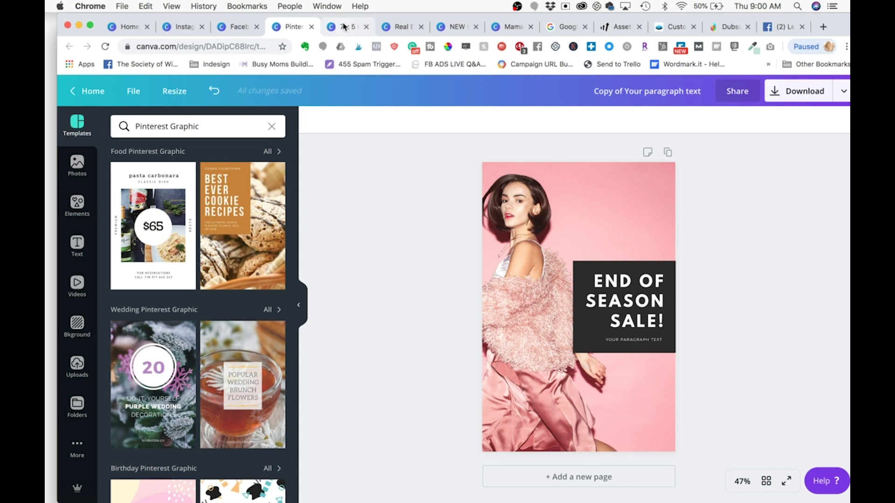
- View the 7 x 5 card copy, then the Flyer-sized copy of the sale design
click(344, 27)
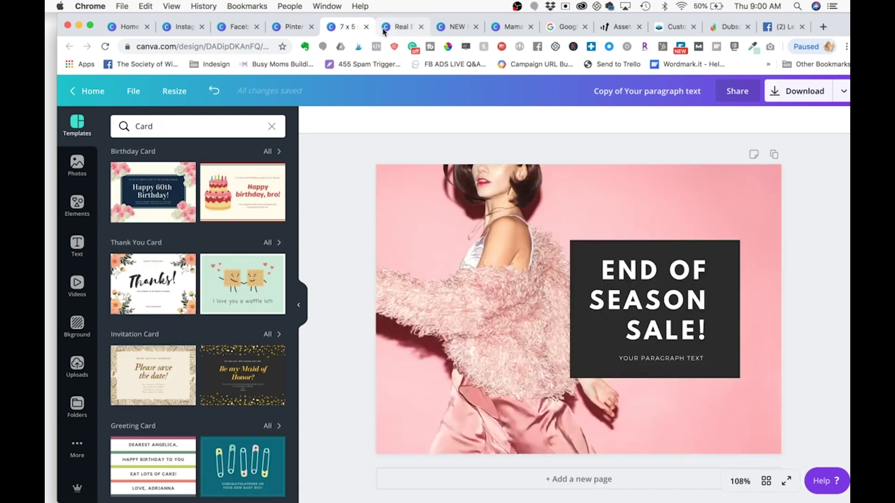
click(397, 28)
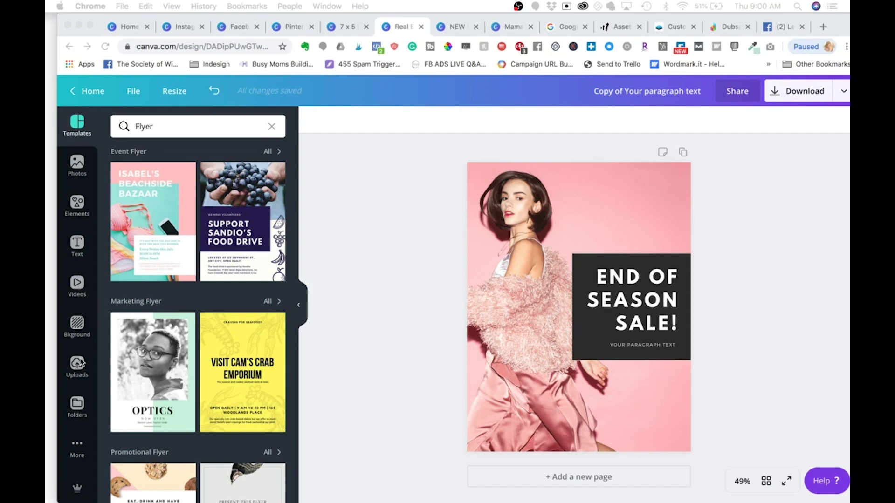
- Browse the Photos library and the apps under More, then return to Photos
click(77, 164)
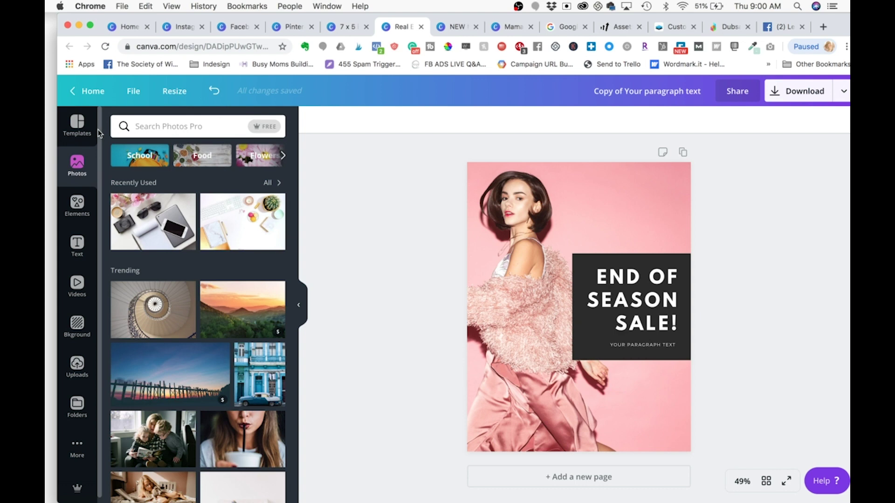
click(189, 129)
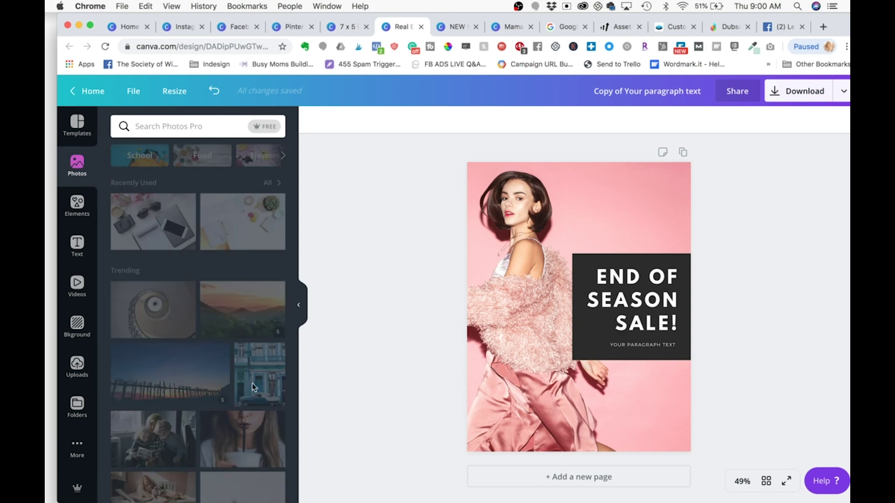
click(359, 297)
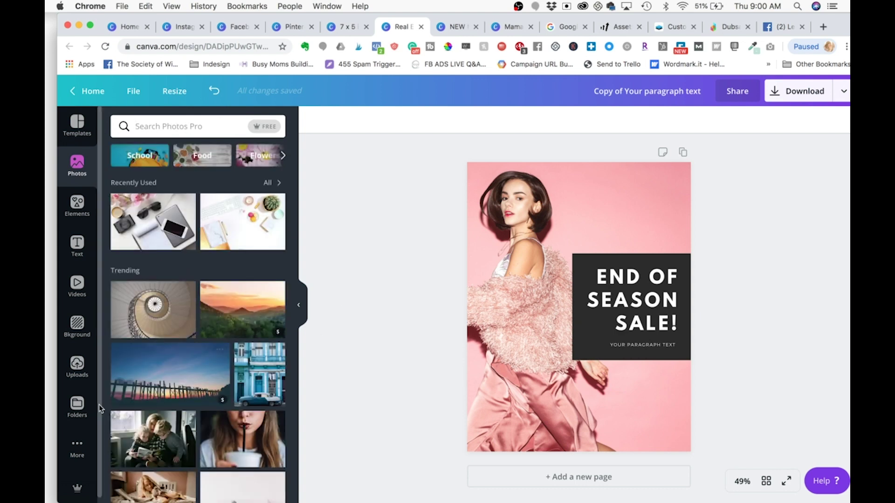
click(77, 448)
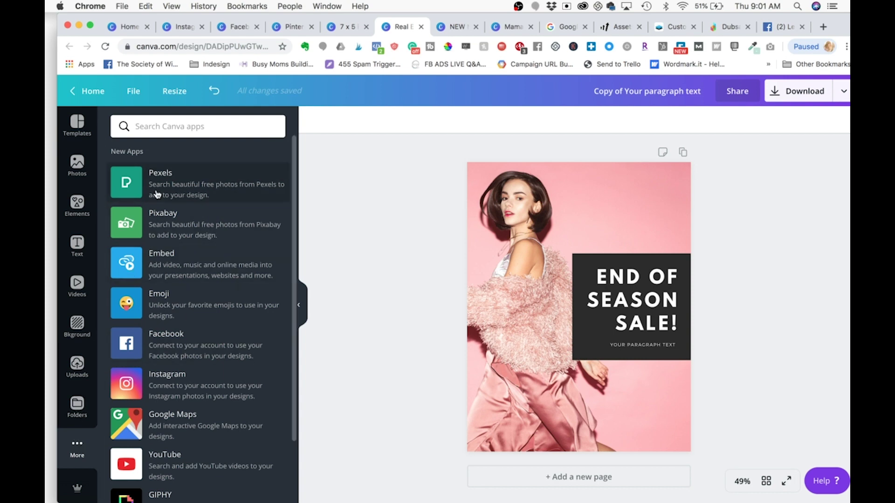
click(77, 165)
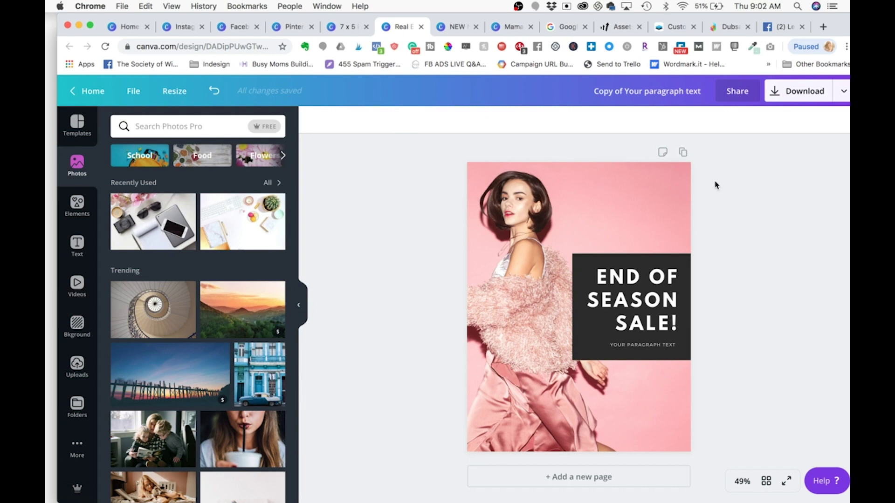
- Bring up the design's notes panel and close it without adding a note
click(662, 156)
click(574, 199)
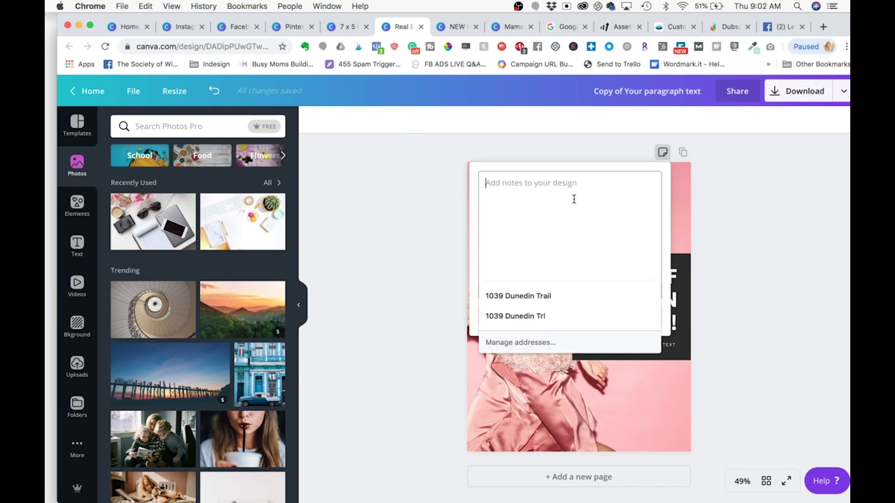
click(759, 212)
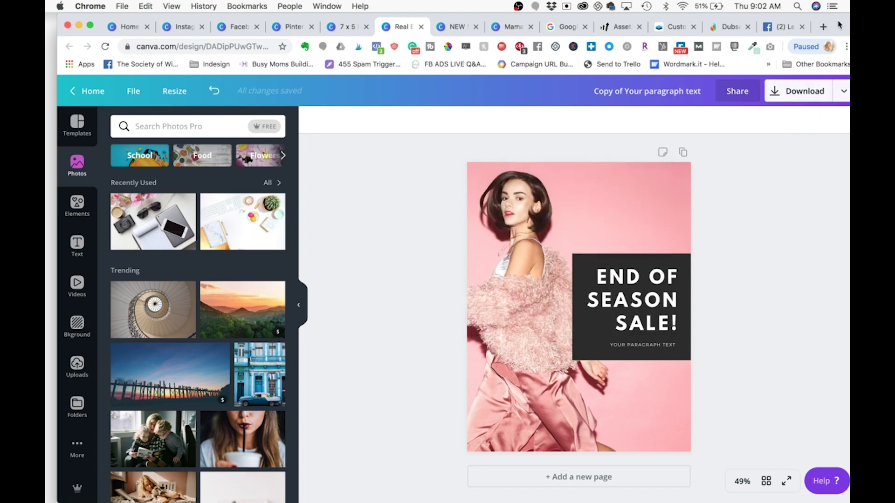
- Show all publishing destinations for the flyer, such as Mailchimp, Pinterest, LinkedIn and Slack
drag(839, 25, 825, 25)
click(832, 92)
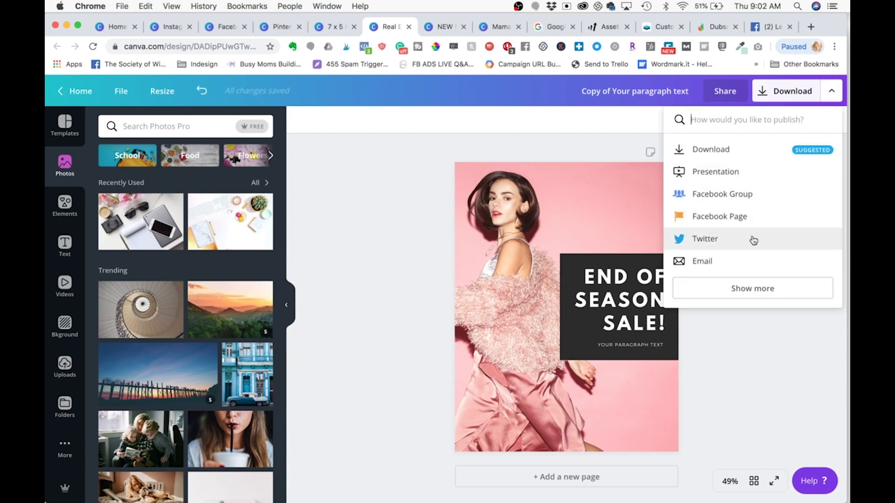
click(740, 289)
scroll(733, 285, down, 4)
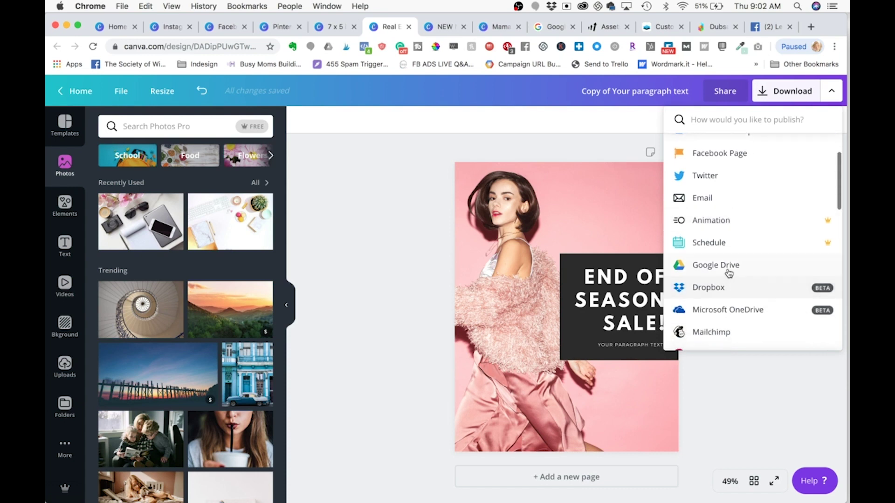
scroll(729, 274, down, 3)
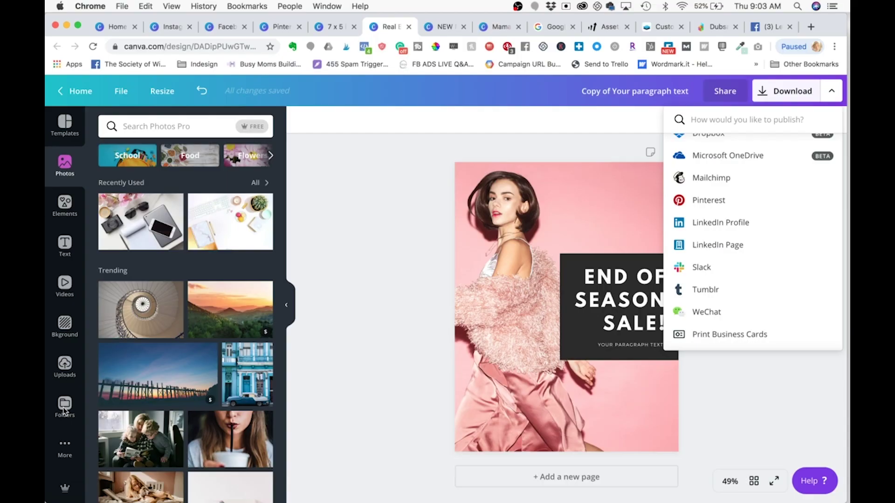
- Scroll the Folders list and open the Mix folder to see its recent designs and photos
click(64, 405)
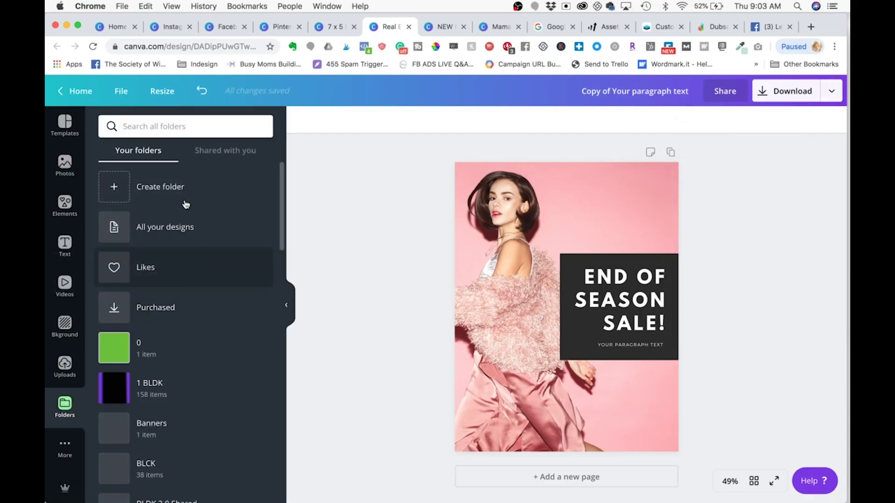
scroll(220, 278, down, 5)
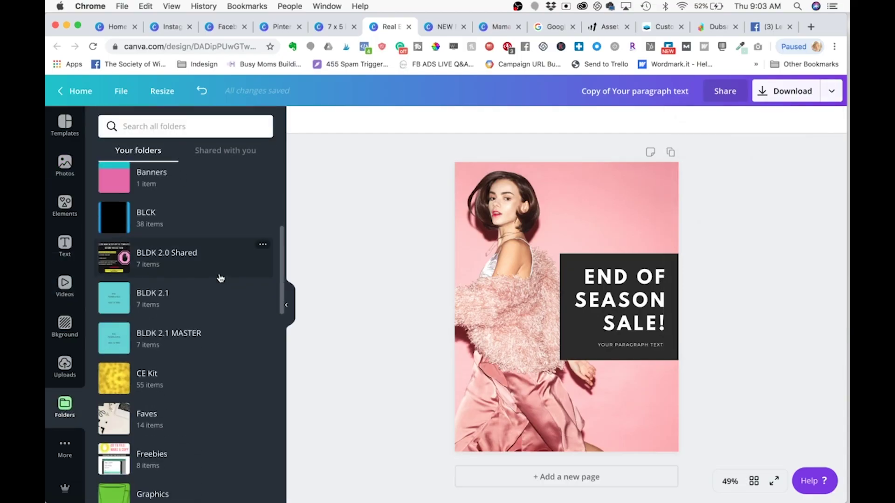
scroll(219, 278, down, 2)
scroll(181, 306, down, 4)
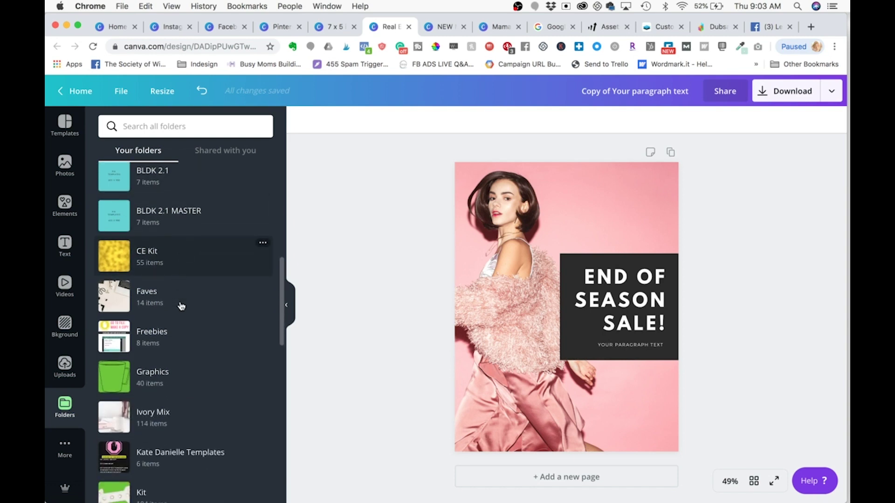
scroll(182, 306, up, 3)
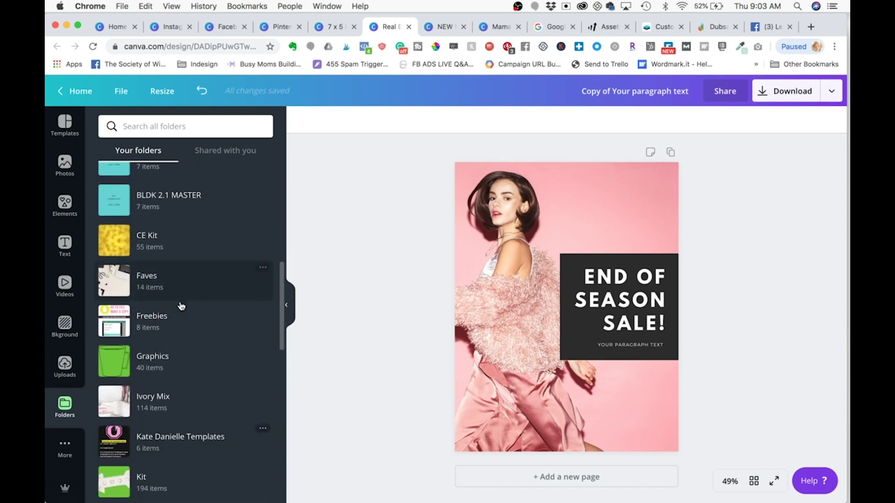
scroll(182, 306, down, 4)
scroll(182, 306, down, 3)
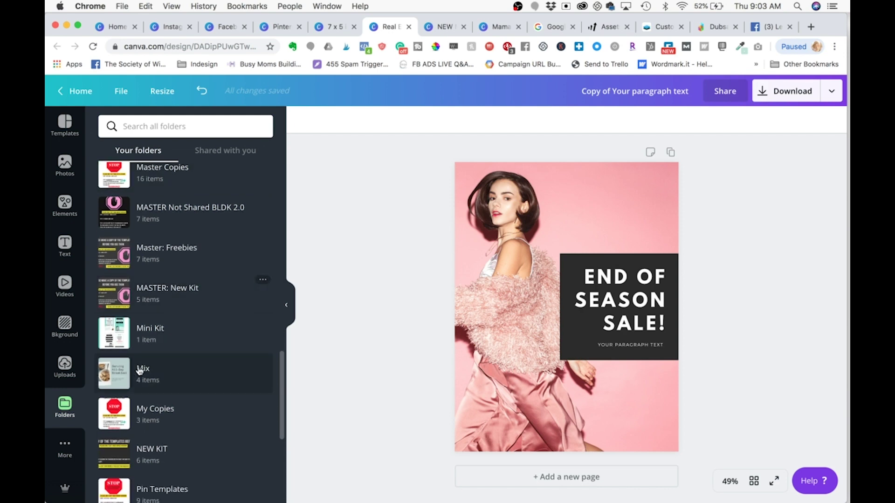
click(125, 375)
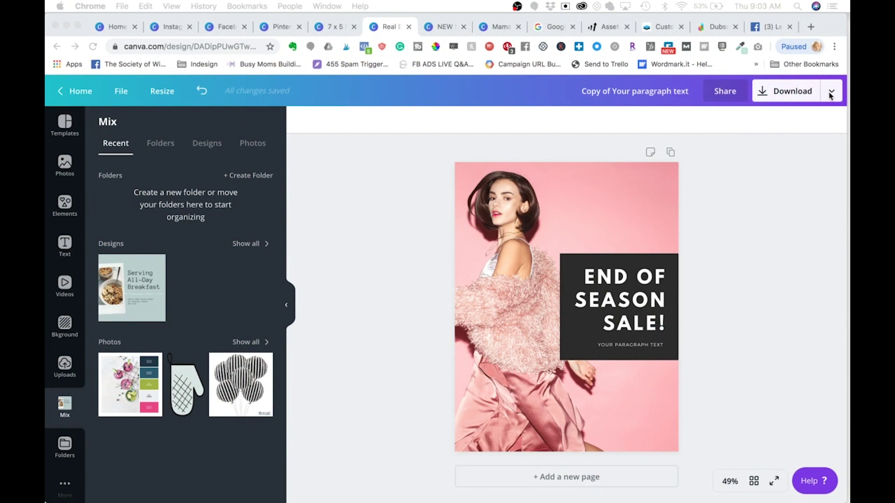
- Reopen the publish menu and scroll through Google Drive, Dropbox, OneDrive and Mailchimp destinations
click(831, 95)
scroll(786, 213, down, 1)
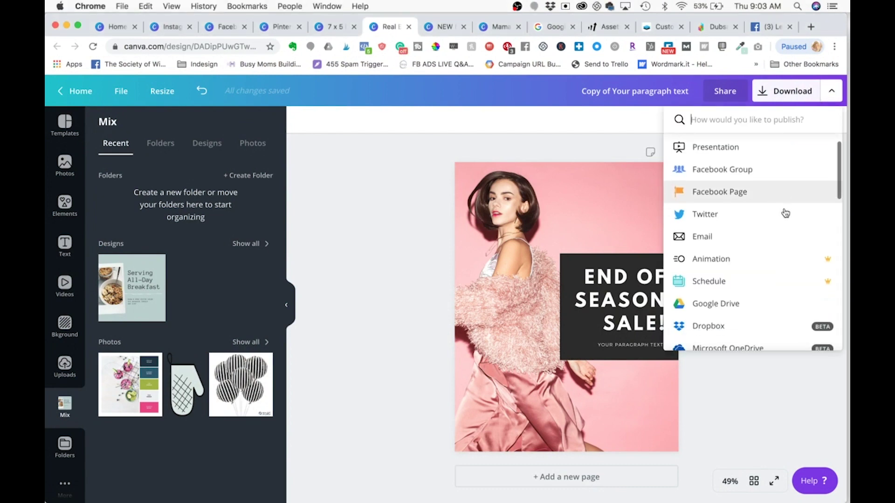
scroll(786, 213, down, 3)
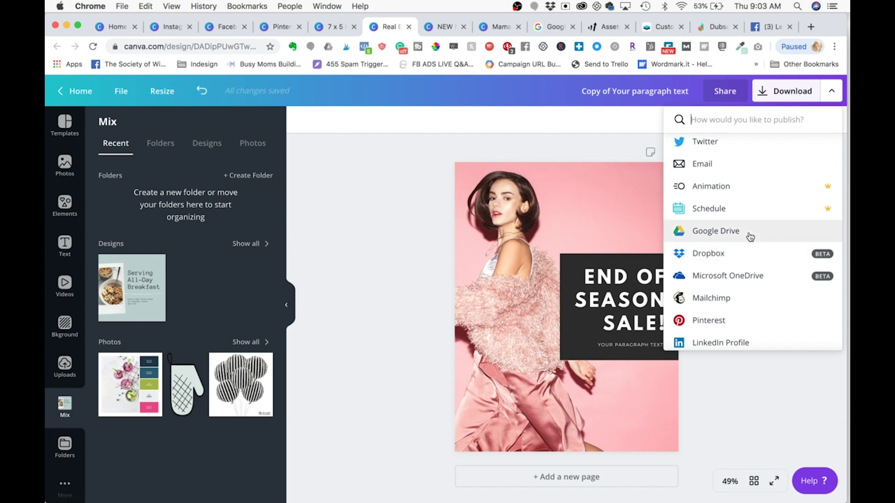
scroll(749, 238, down, 6)
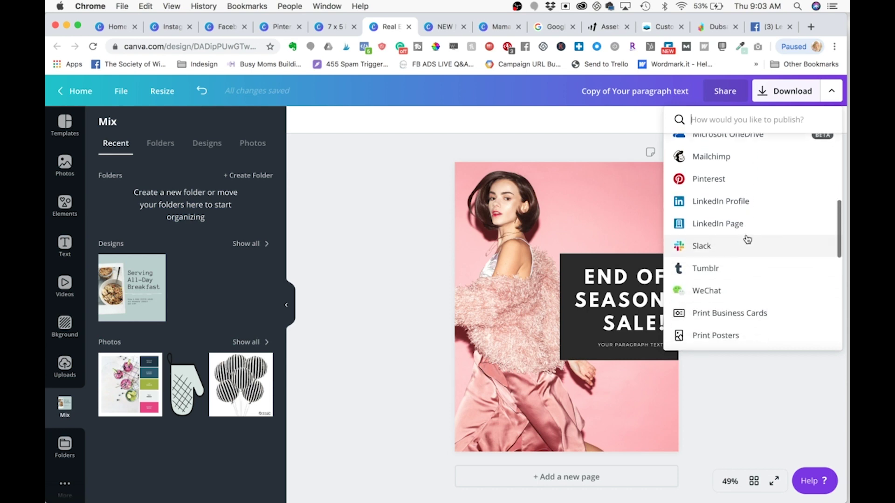
scroll(736, 244, down, 5)
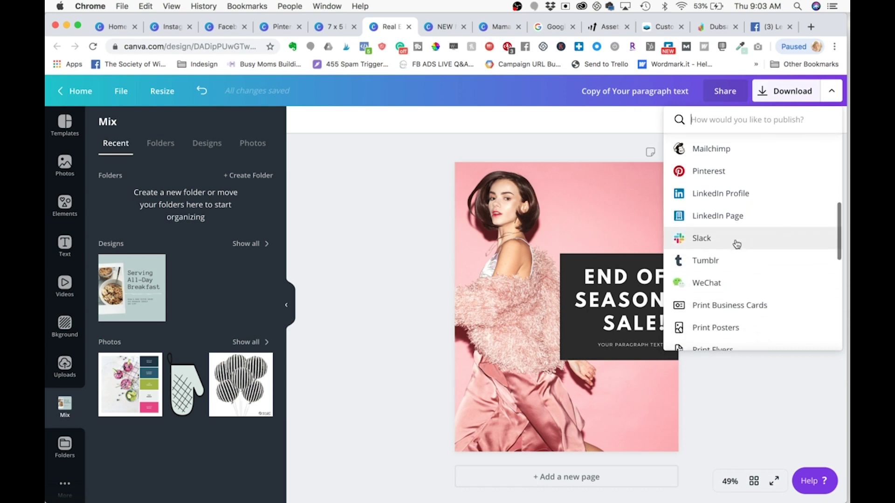
scroll(737, 244, up, 5)
scroll(737, 245, up, 5)
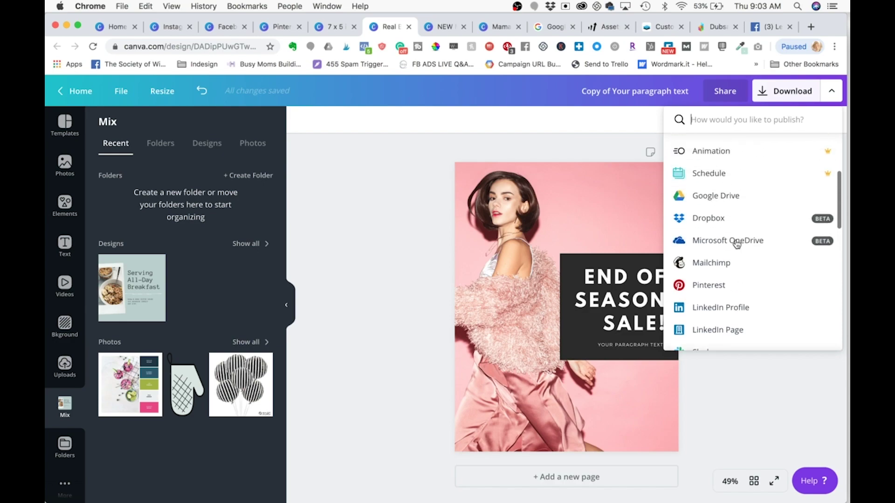